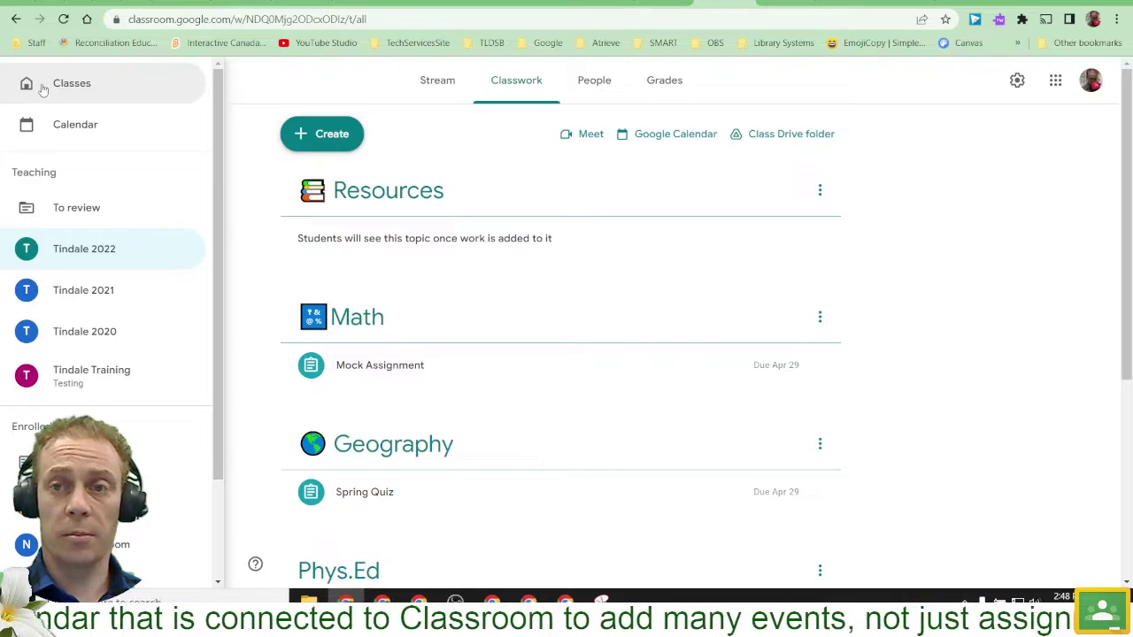
# Open the Classroom calendar for the current week from the classes overview.
pyautogui.click(40, 85)
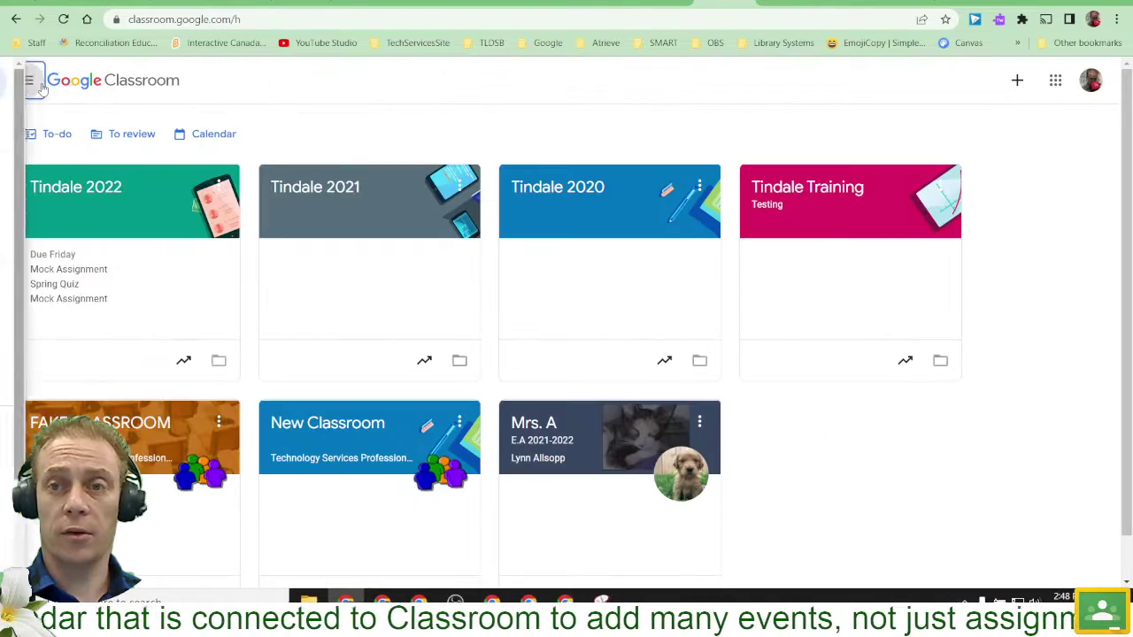
pyautogui.click(217, 137)
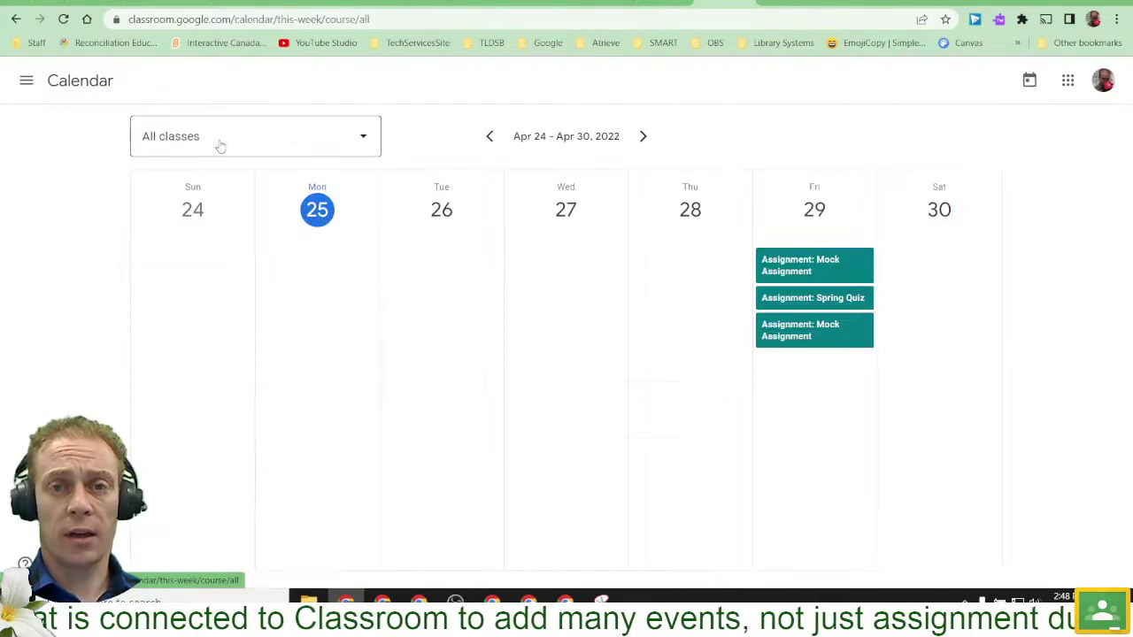
pyautogui.click(25, 81)
pyautogui.click(36, 135)
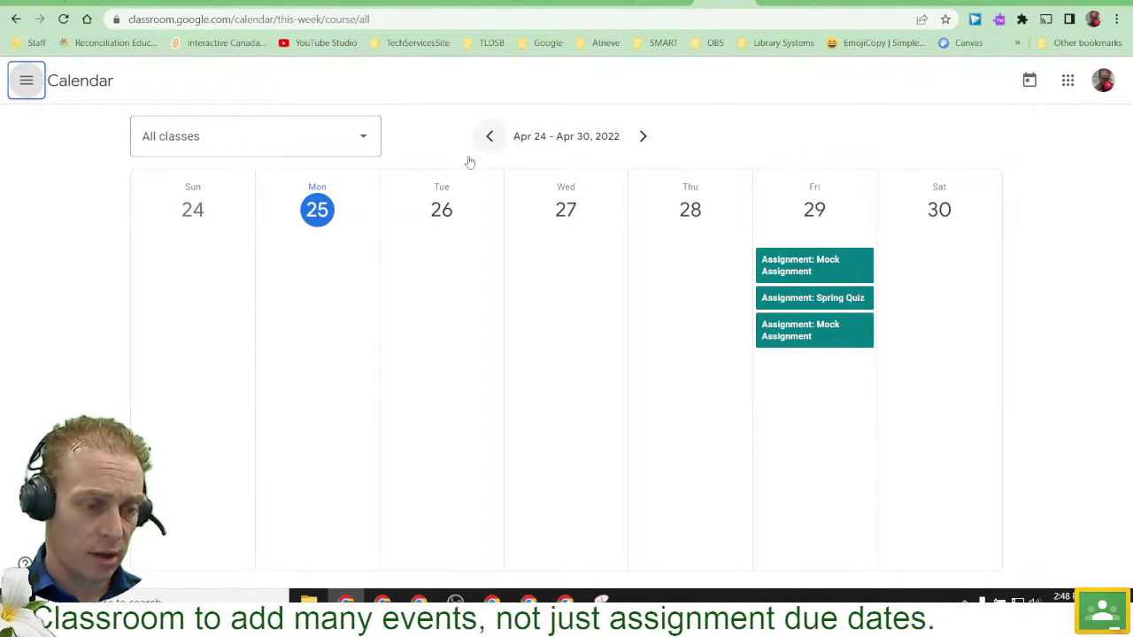
# Look through the calendar's class filter options and view the student work of Friday's first Mock Assignment.
pyautogui.click(362, 138)
pyautogui.click(363, 138)
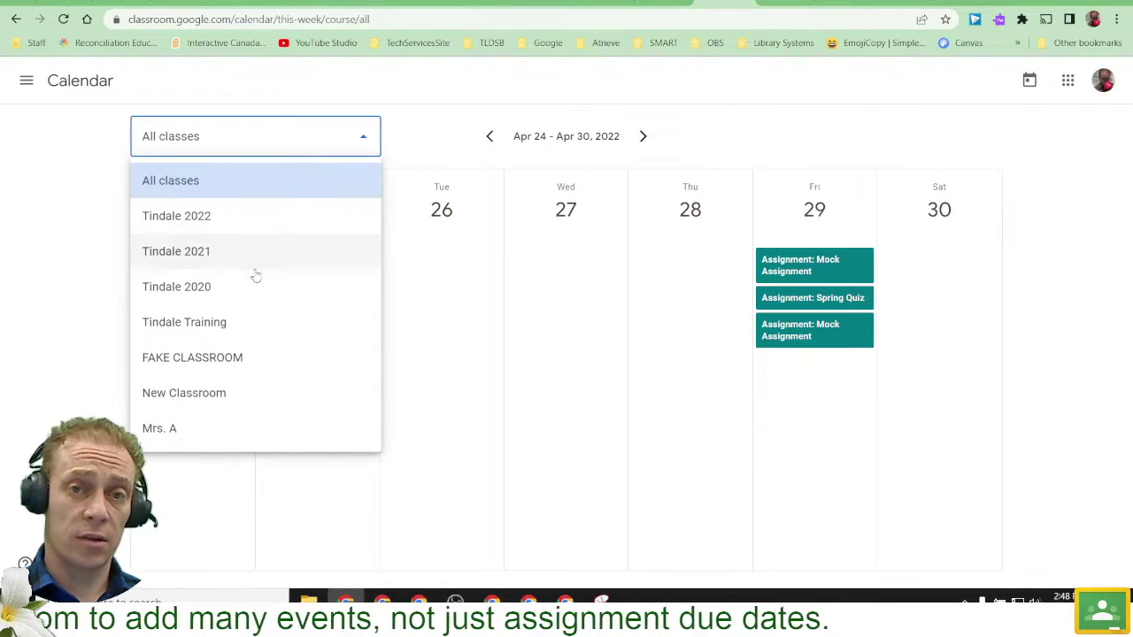
pyautogui.click(439, 123)
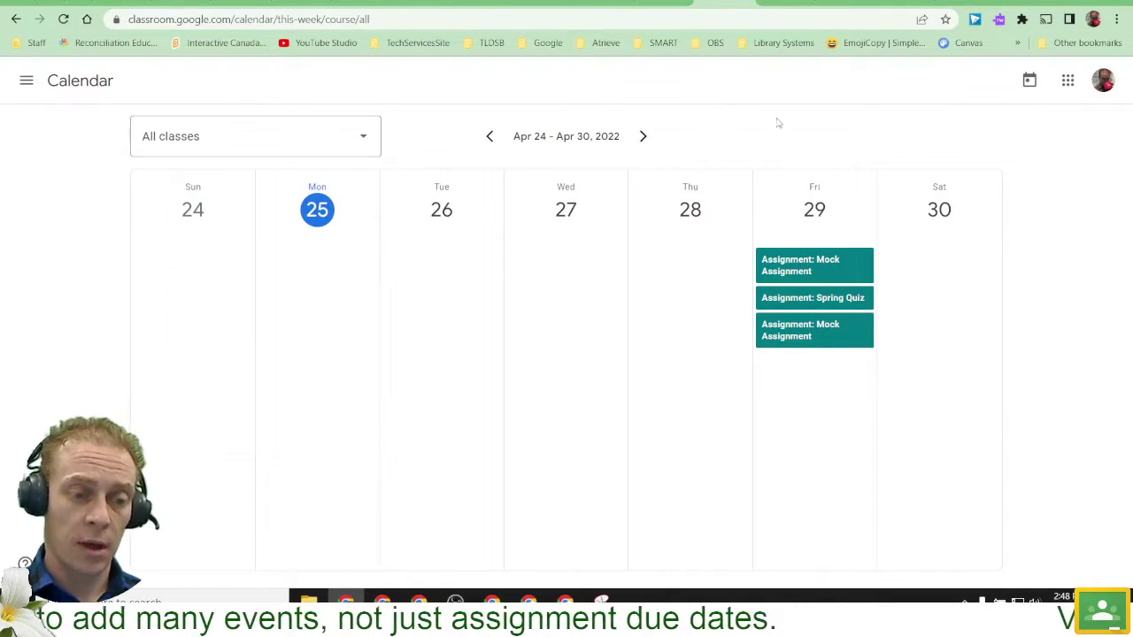
pyautogui.click(809, 269)
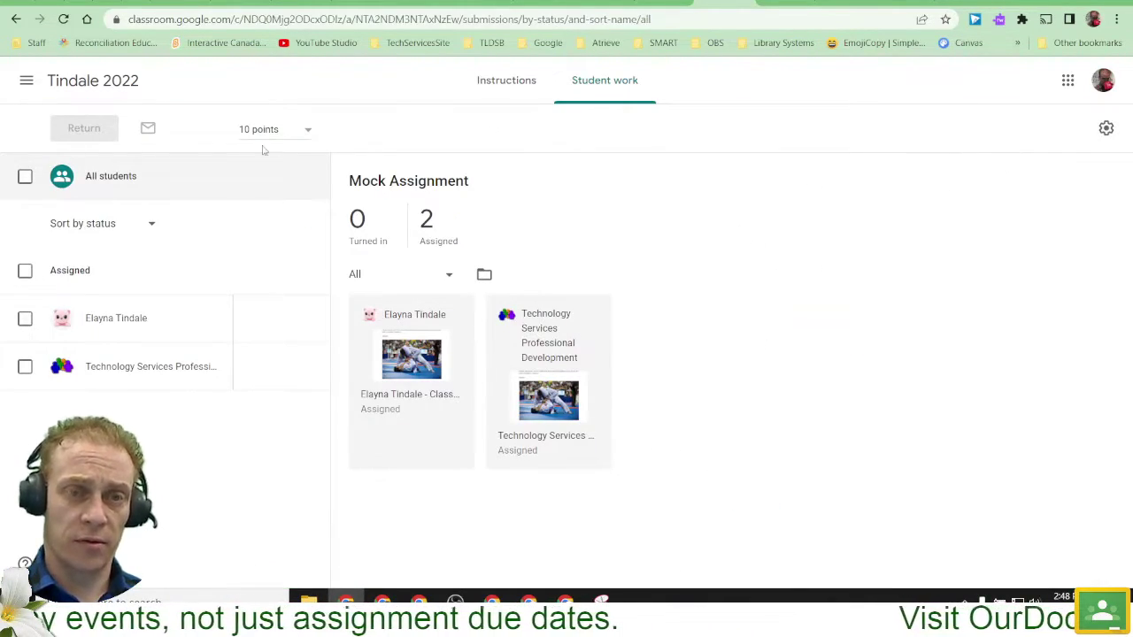
pyautogui.click(15, 18)
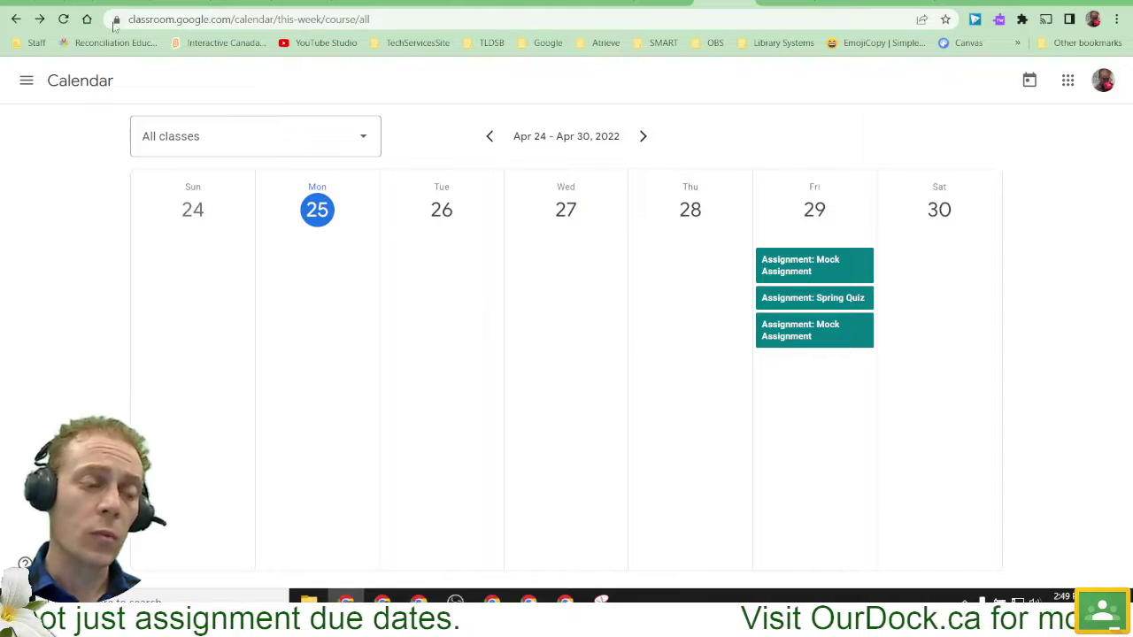
# Open the Google Calendar linked from the 2022 class's Classwork page and hide the personal TLDSB calendar's events.
pyautogui.click(27, 80)
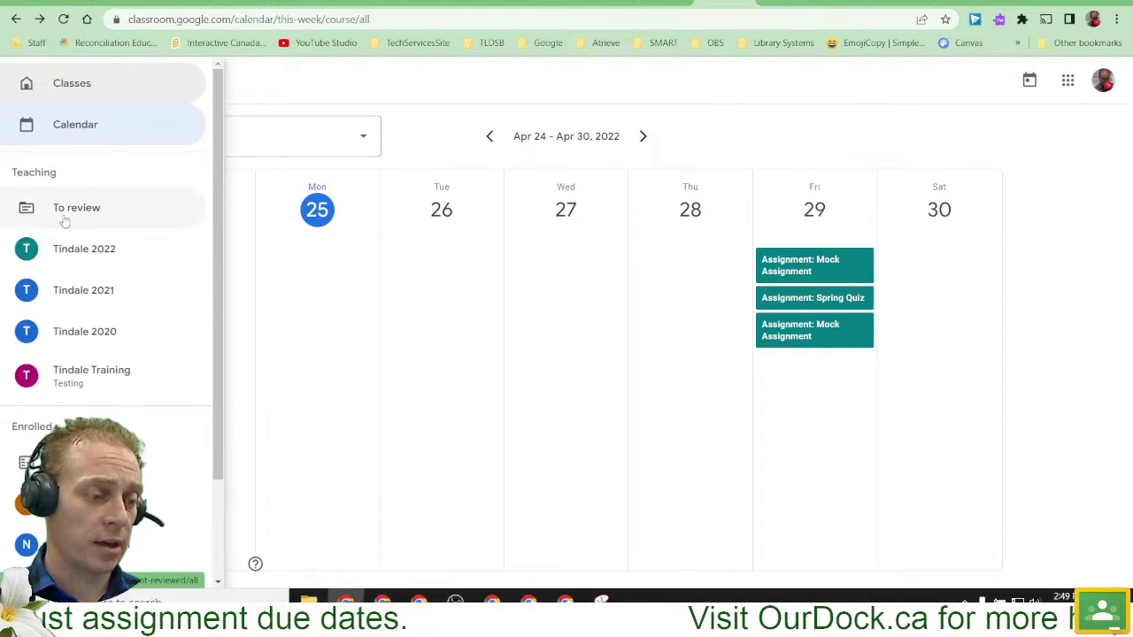
pyautogui.click(57, 249)
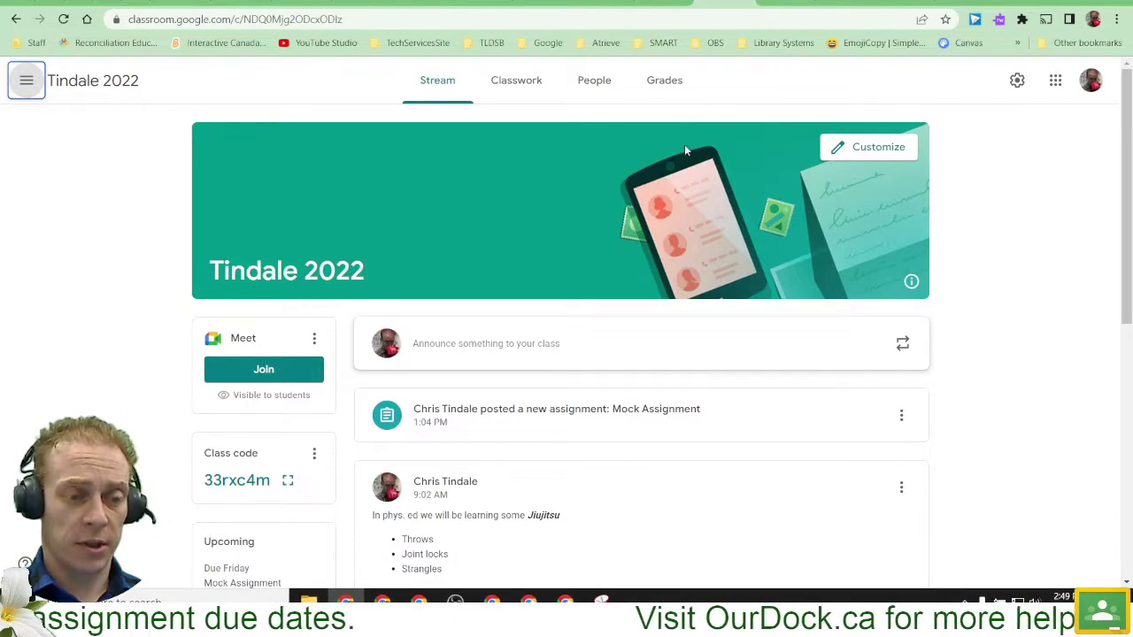
pyautogui.click(529, 82)
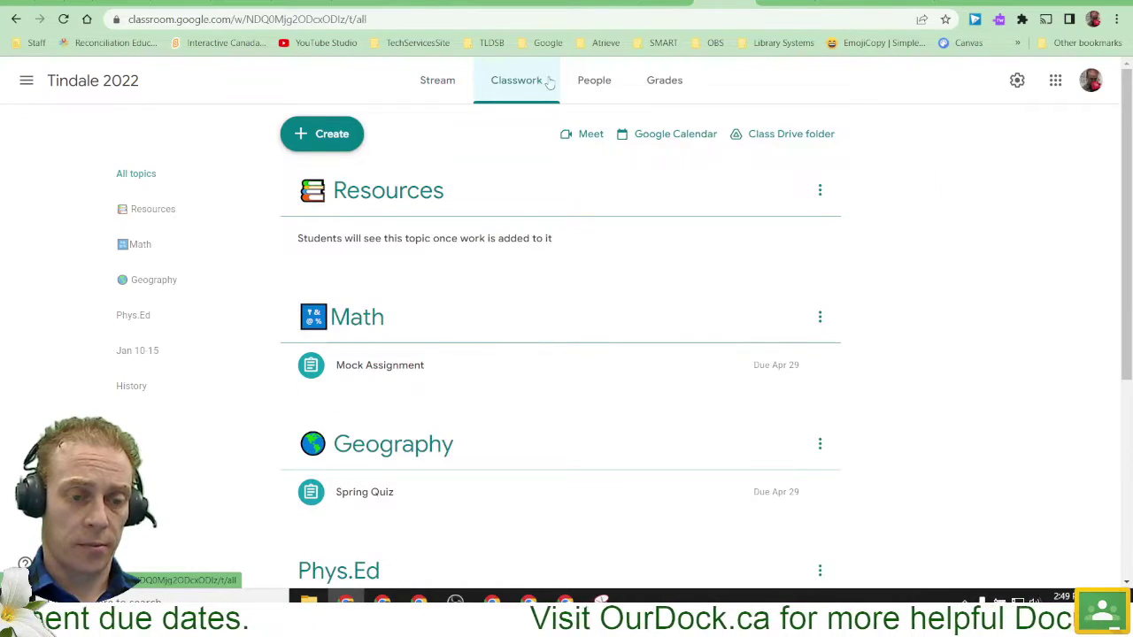
pyautogui.click(666, 140)
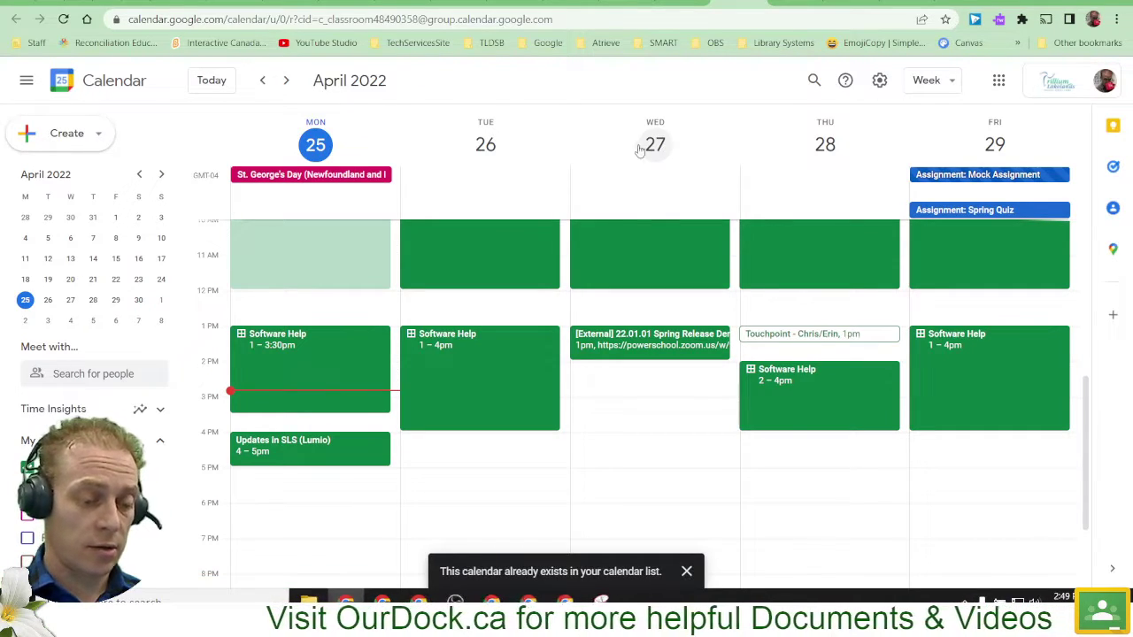
pyautogui.scroll(-3, 39, 395)
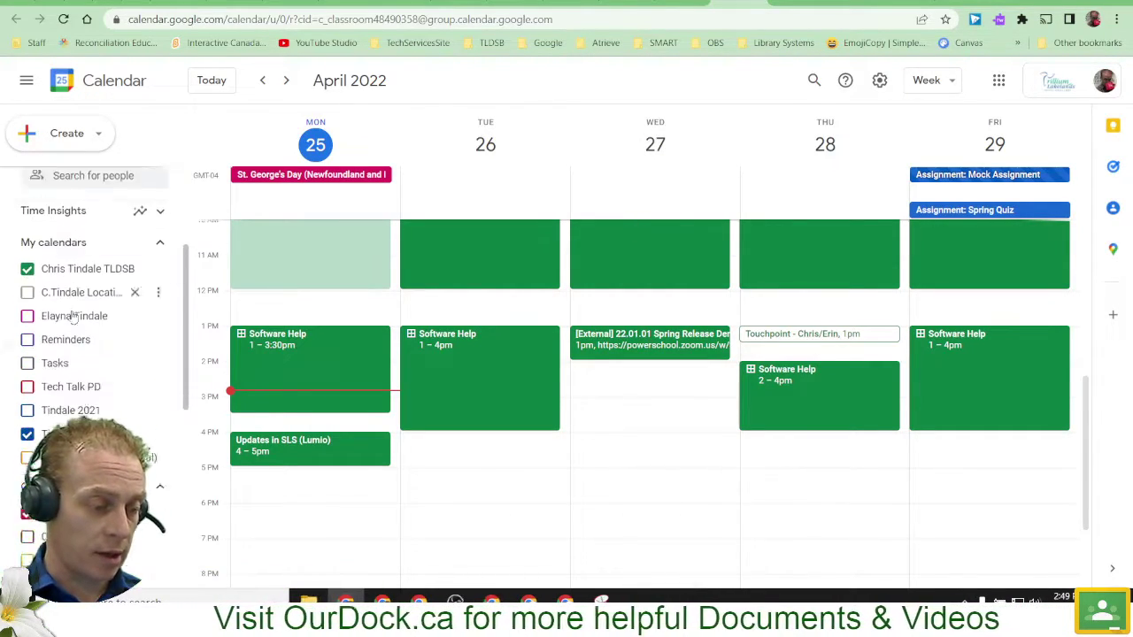
pyautogui.click(27, 245)
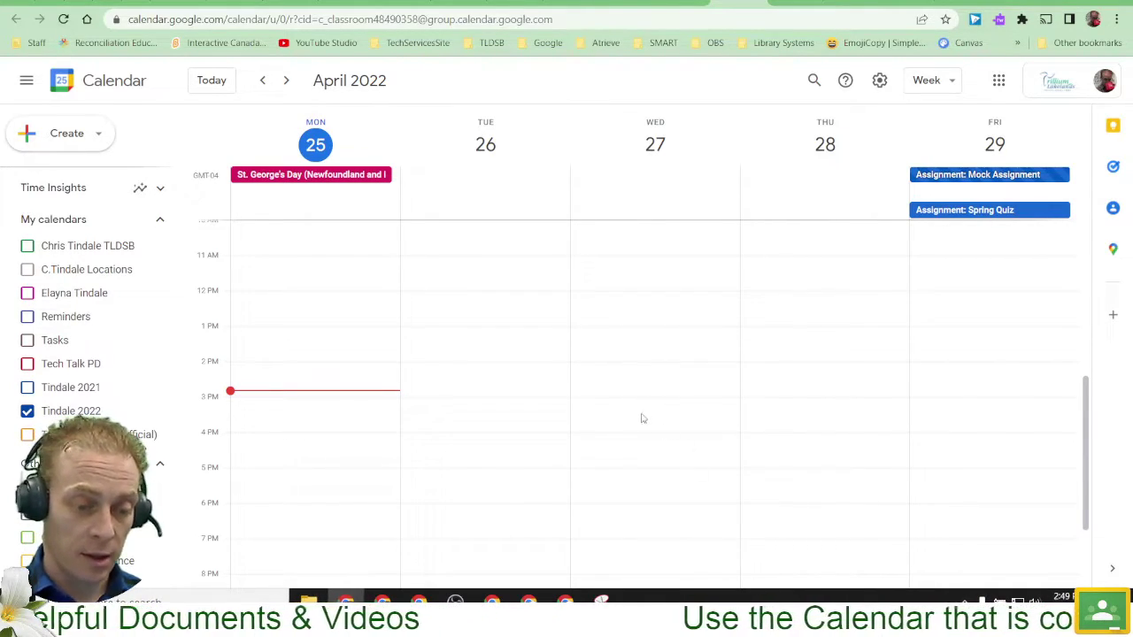
# Create a "Review Quiz" event in the 2022 class calendar on Wednesday, April 27, 11:00am to 12:00pm.
pyautogui.click(626, 271)
pyautogui.write('Re')
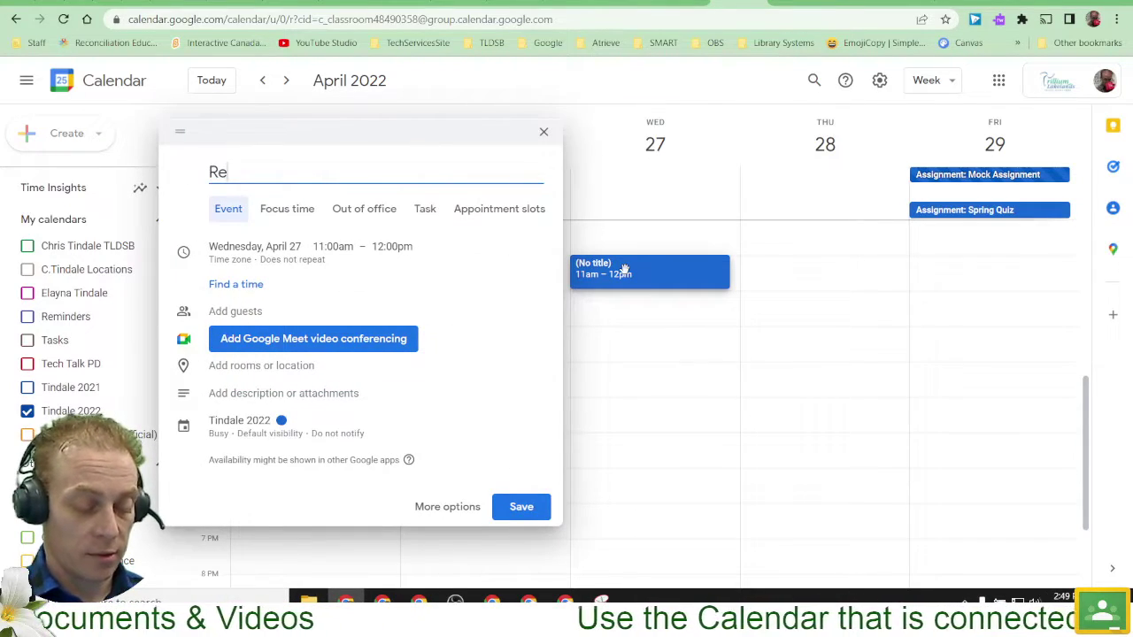
pyautogui.write('view Quiz')
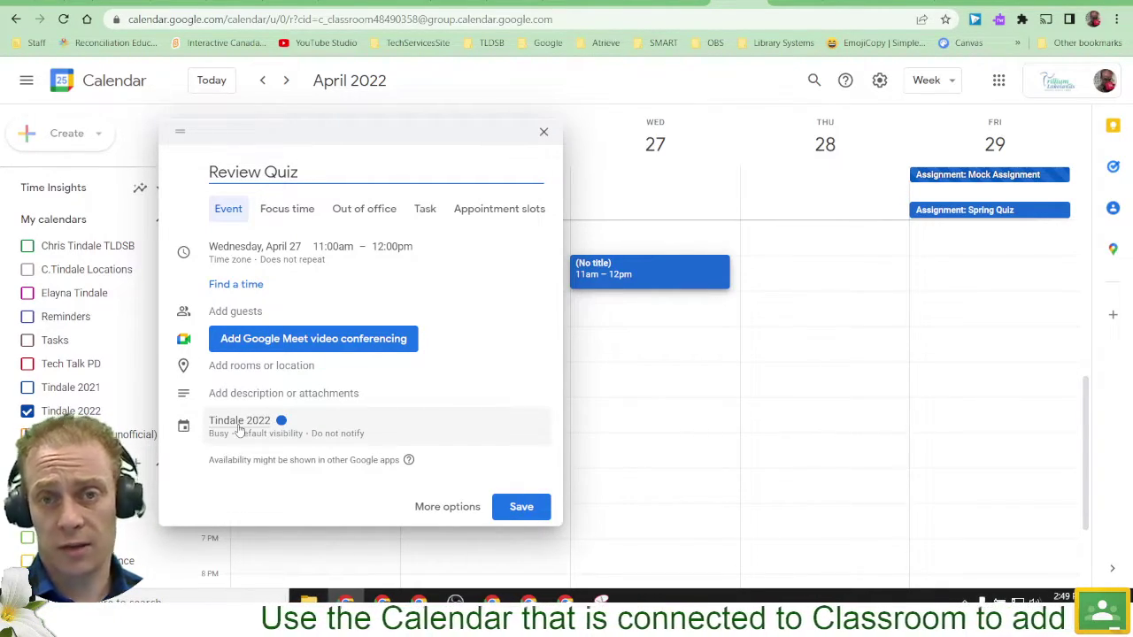
pyautogui.click(518, 507)
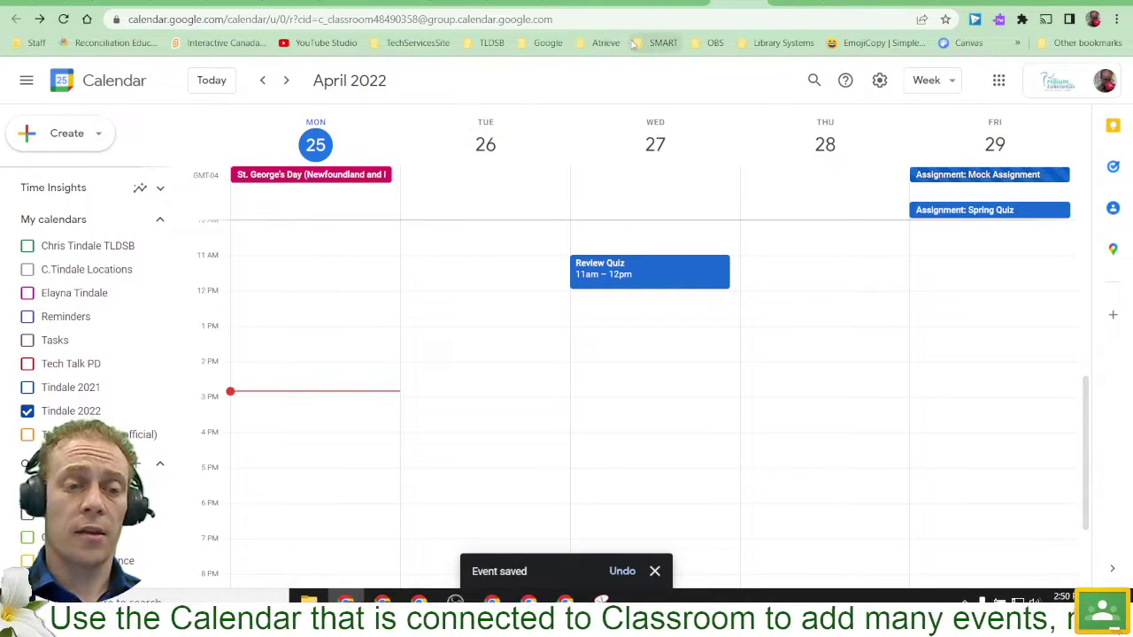
# Switch to Classroom and check its calendar for the Review Quiz event.
pyautogui.click(700, 2)
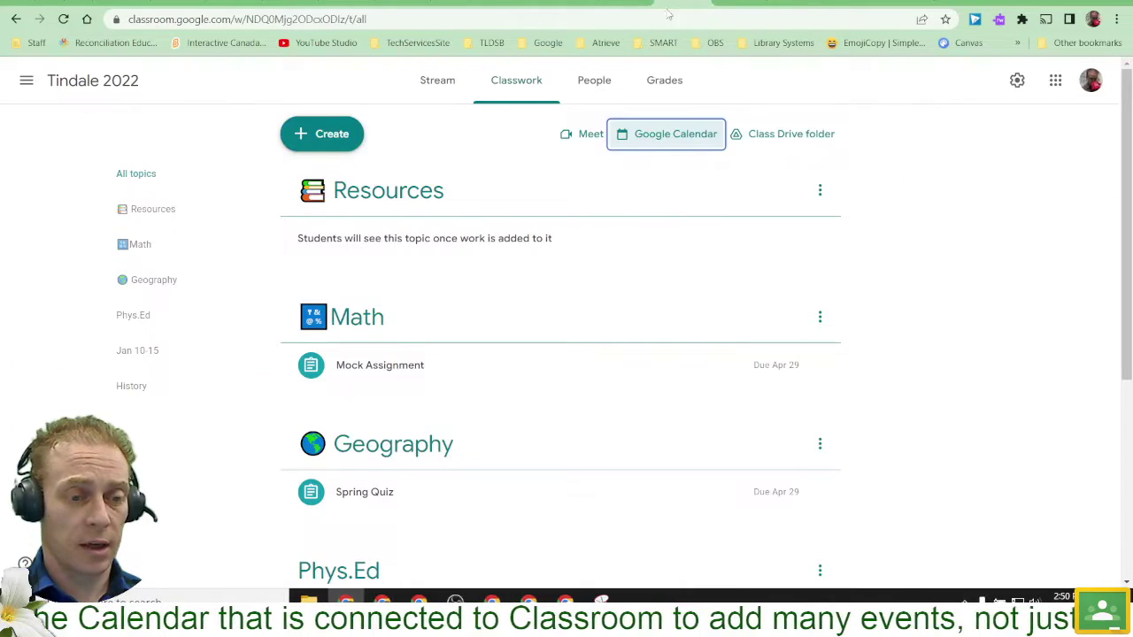
pyautogui.click(26, 81)
pyautogui.click(59, 130)
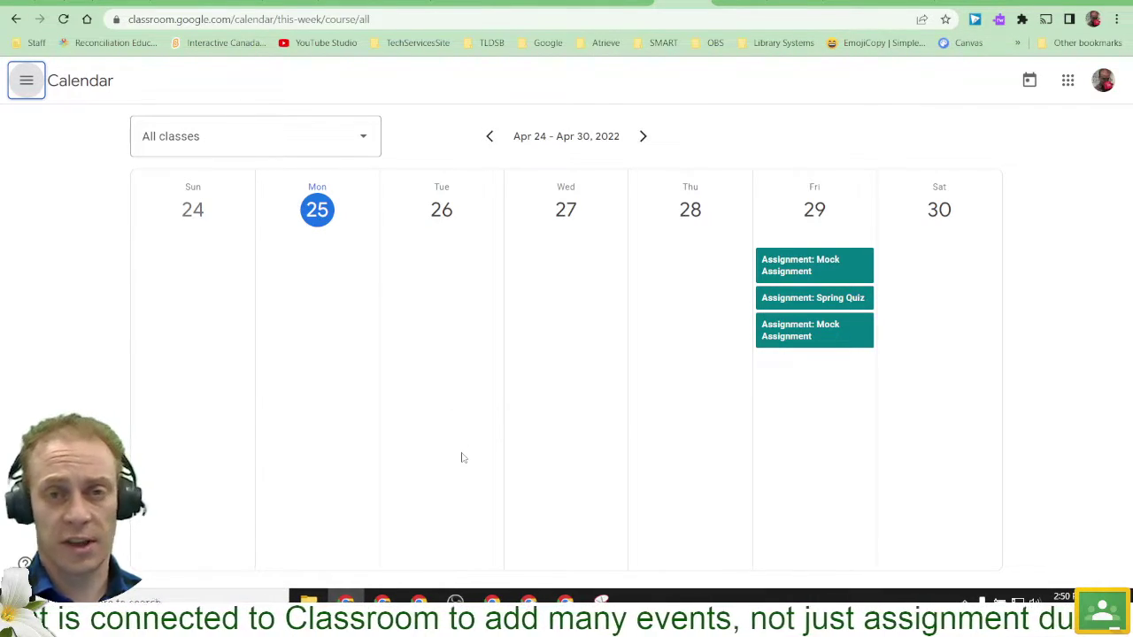
# Return to Google Calendar and open the settings and sharing options of the 2022 class calendar.
pyautogui.click(681, 2)
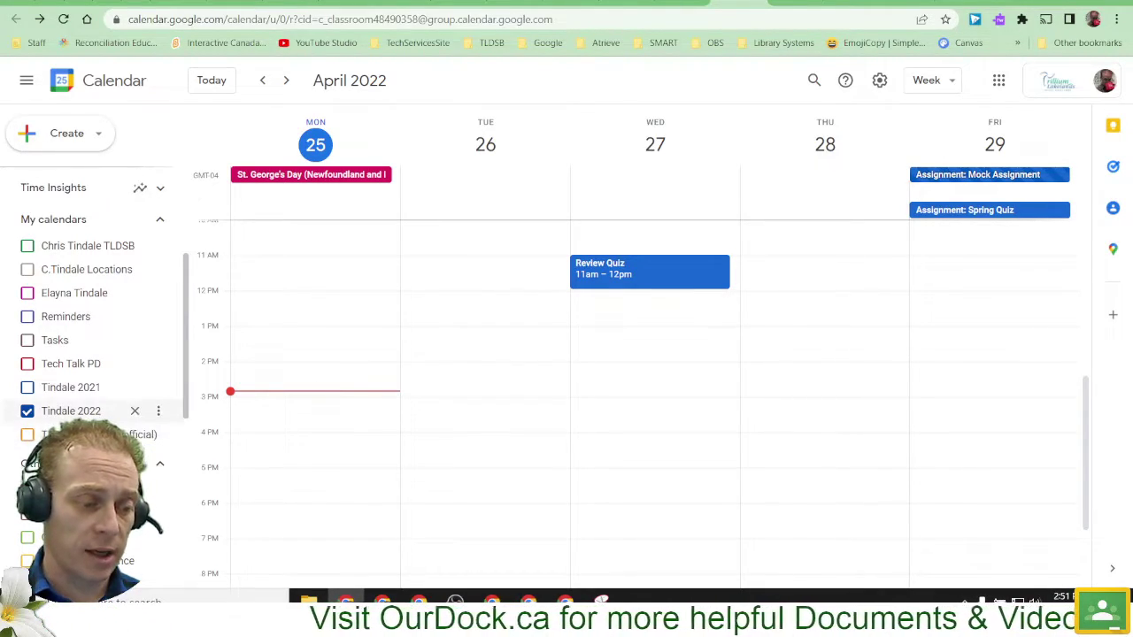
pyautogui.click(159, 411)
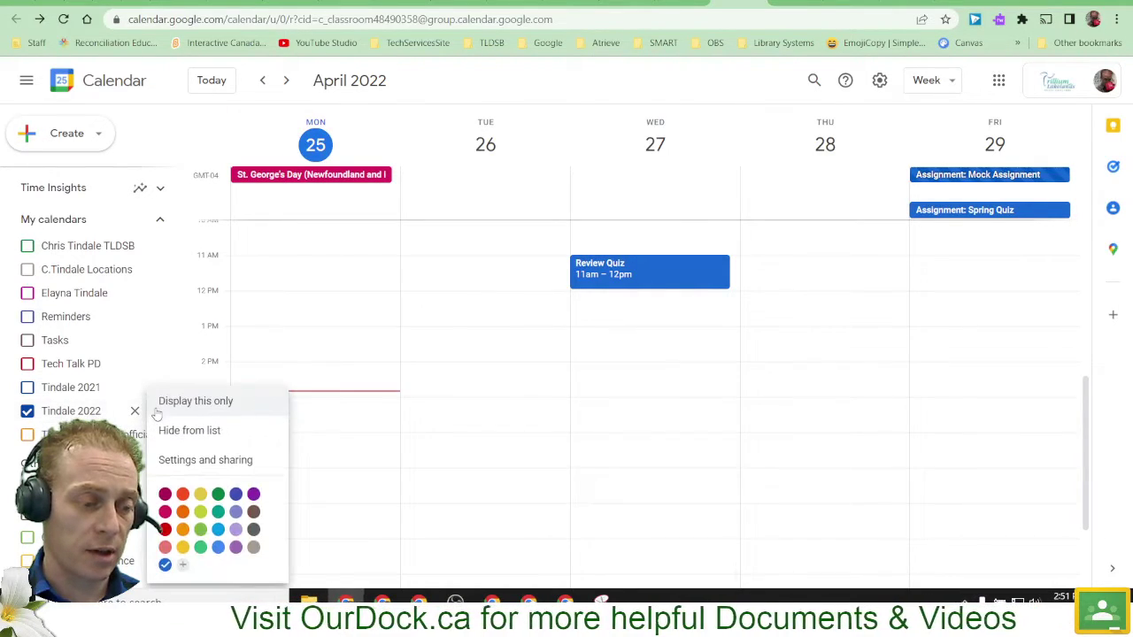
pyautogui.click(238, 459)
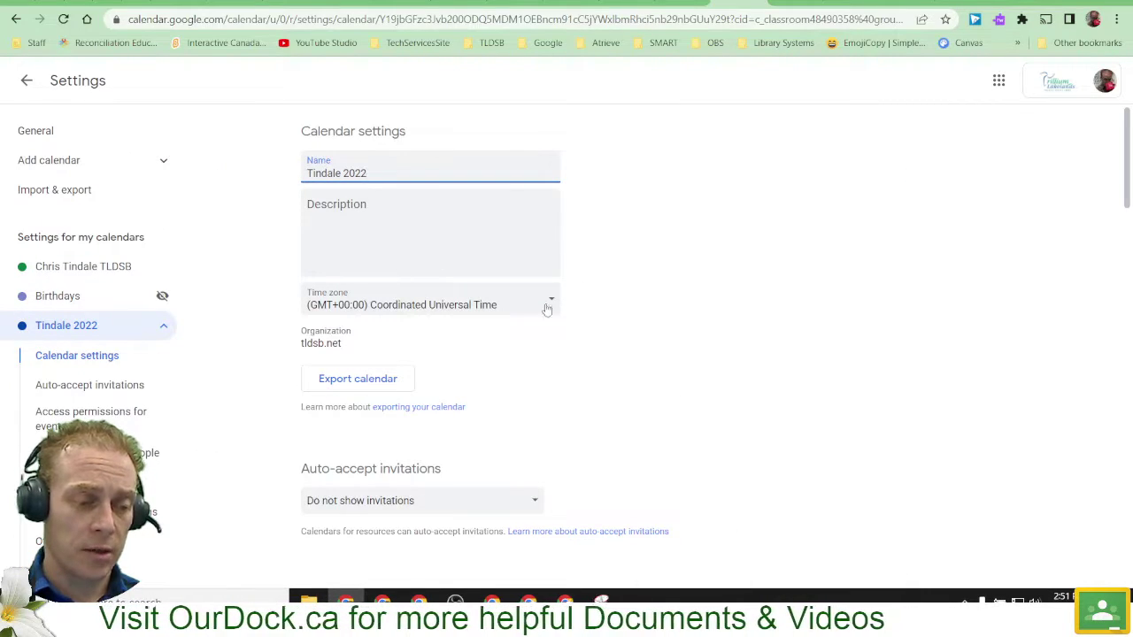
# Make the 2022 class calendar's events available to the public and accept the public visibility warning.
pyautogui.scroll(-1, 295, 245)
pyautogui.scroll(-4, 469, 243)
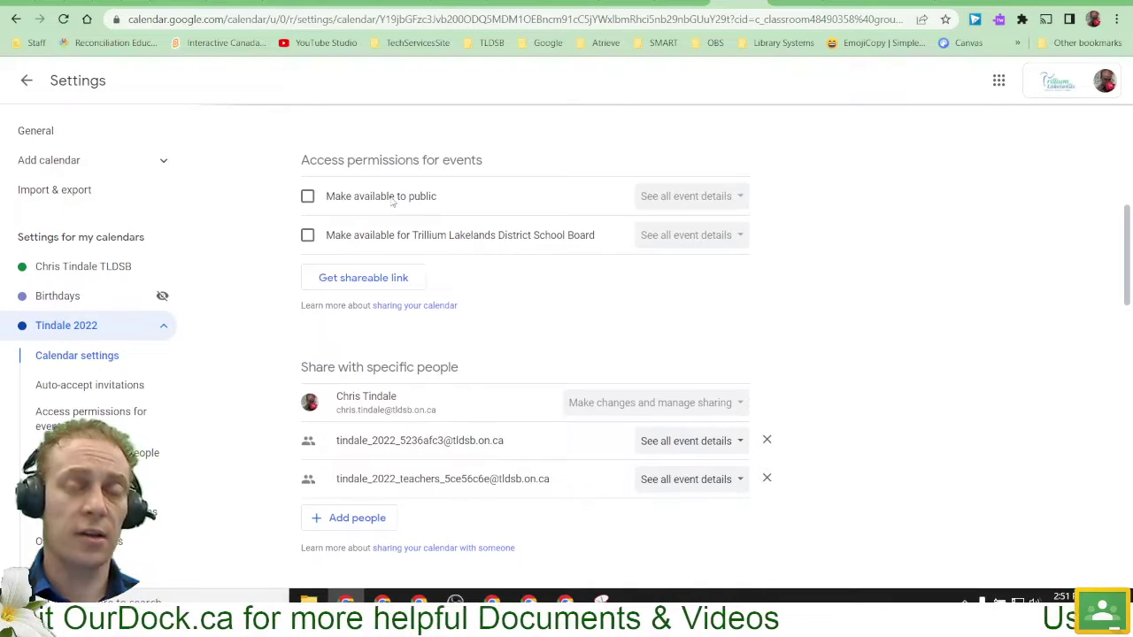
pyautogui.moveTo(440, 208); pyautogui.dragTo(389, 211)
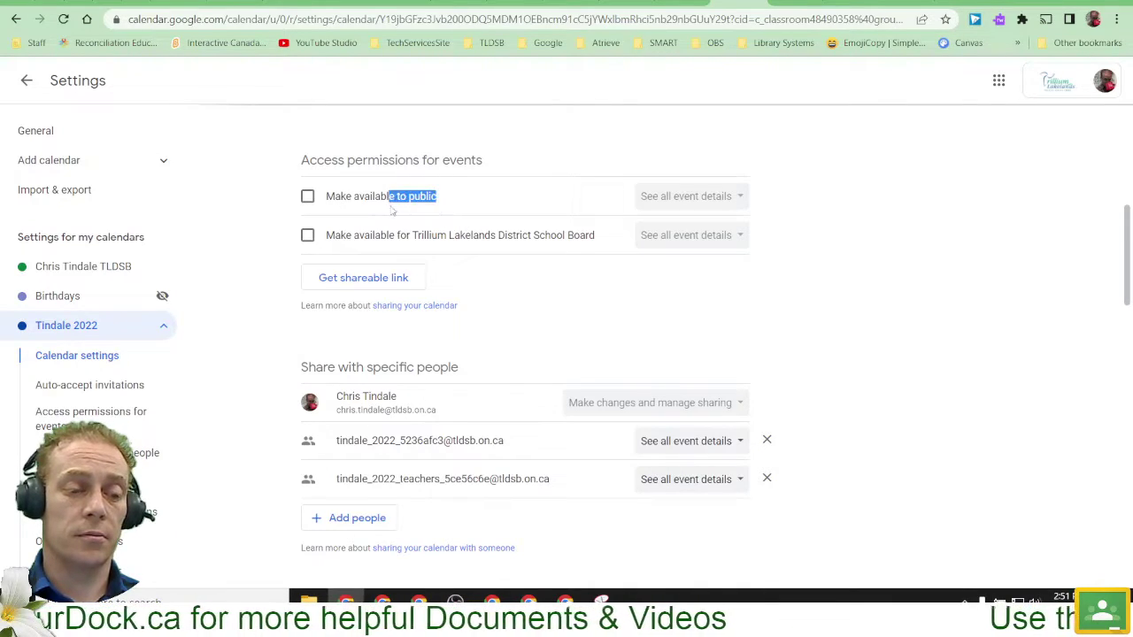
pyautogui.click(307, 197)
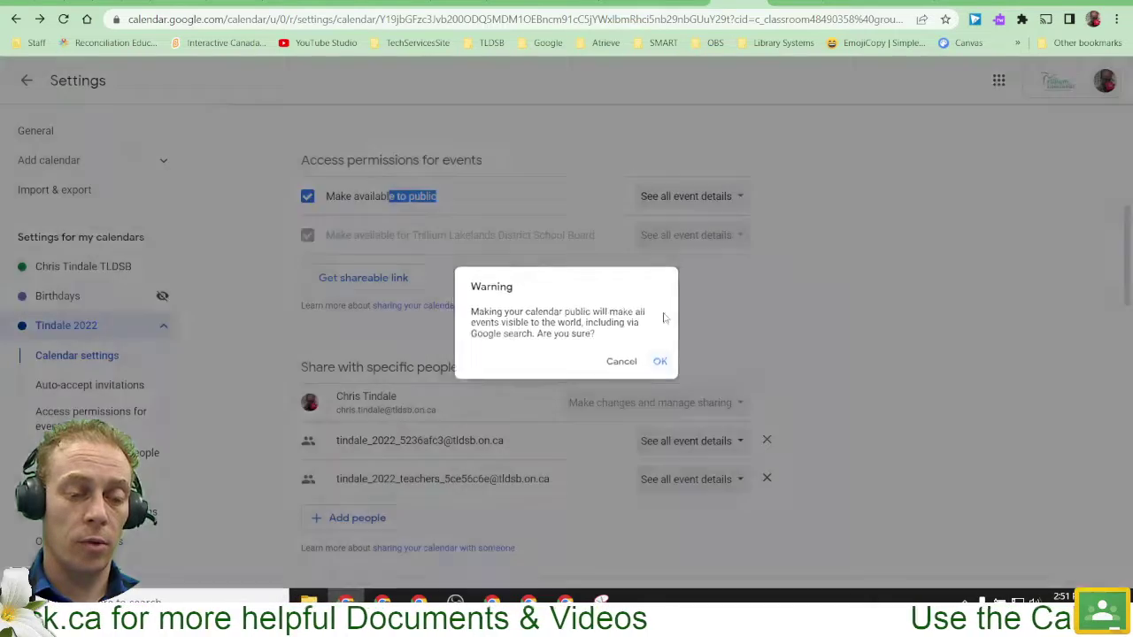
pyautogui.click(660, 361)
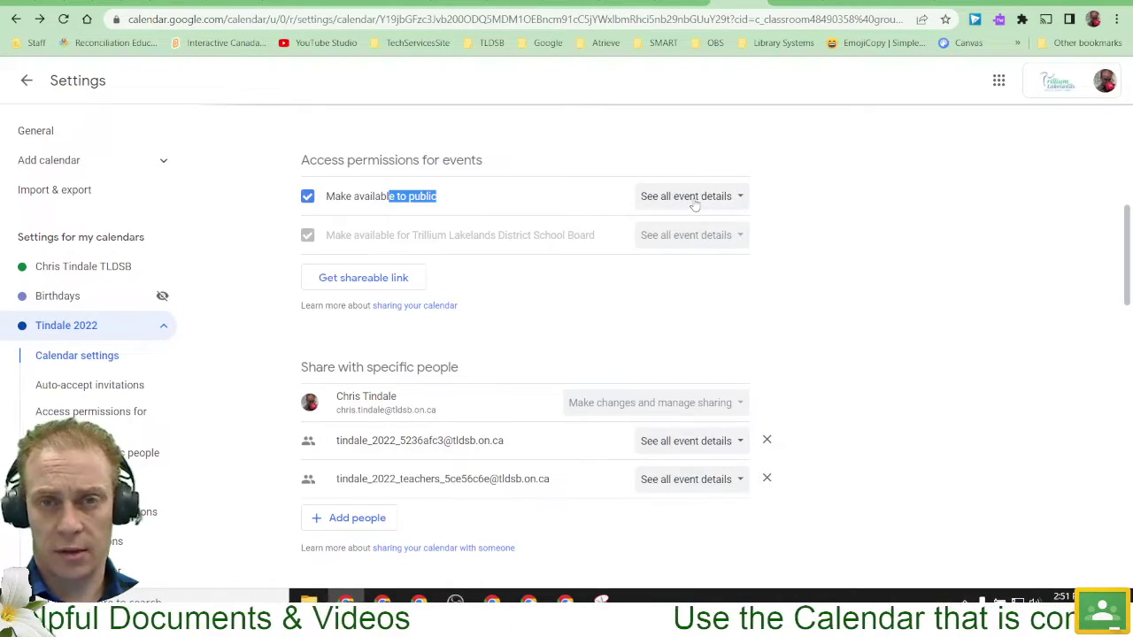
pyautogui.click(569, 202)
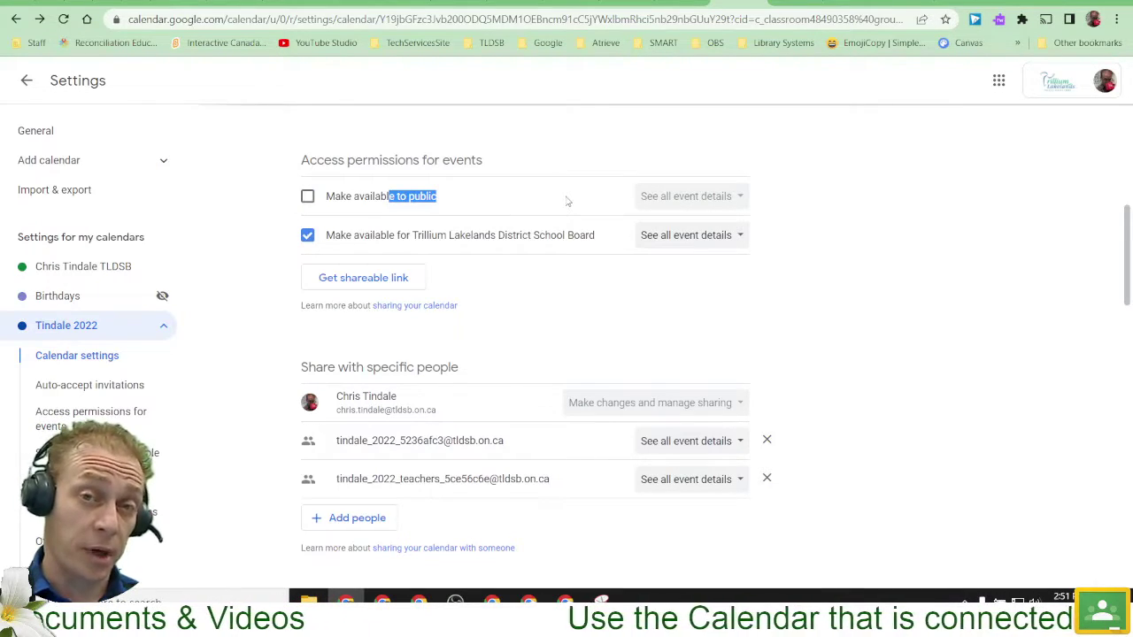
pyautogui.click(307, 197)
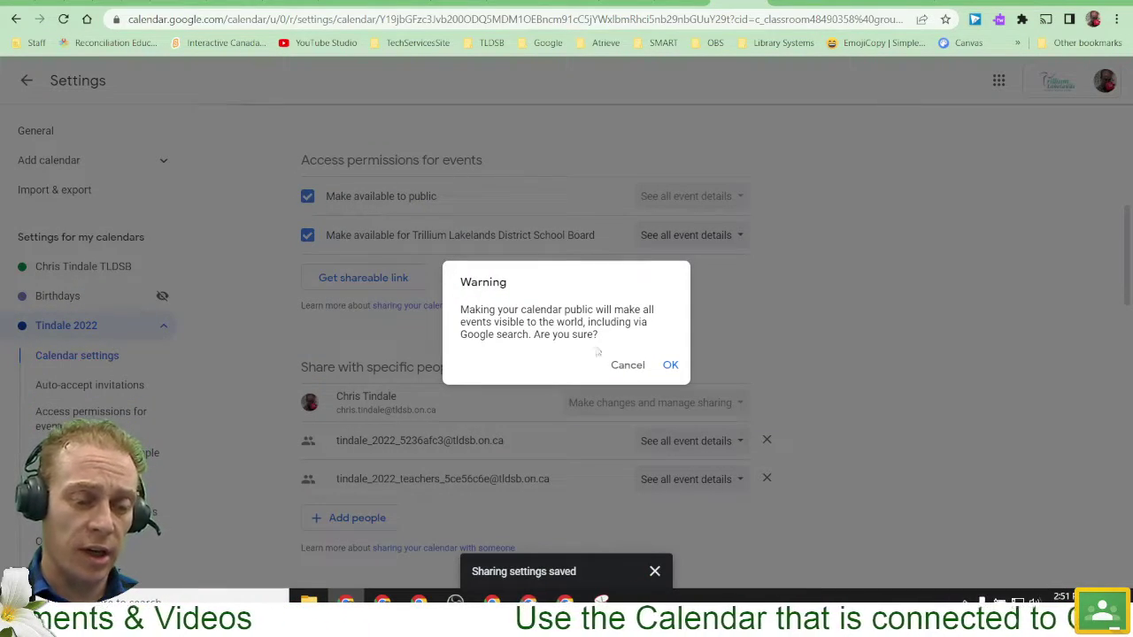
pyautogui.click(670, 365)
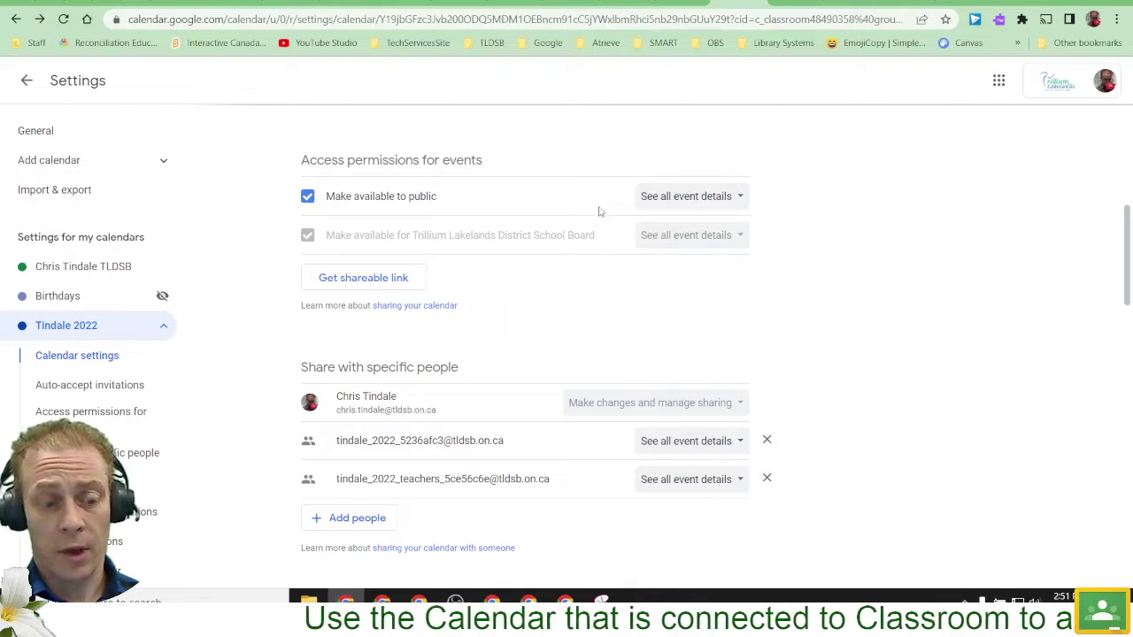
# Copy the class calendar's public address in iCal format and leave the calendar settings.
pyautogui.scroll(-6, 493, 248)
pyautogui.scroll(-8, 478, 276)
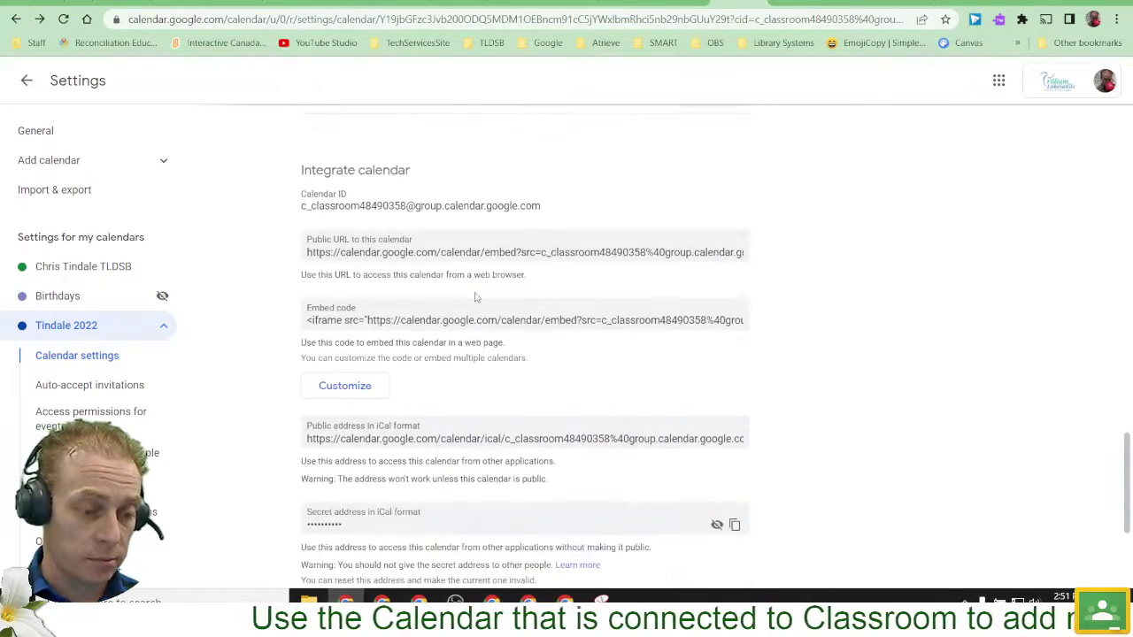
pyautogui.scroll(4, 470, 301)
pyautogui.scroll(-3, 464, 311)
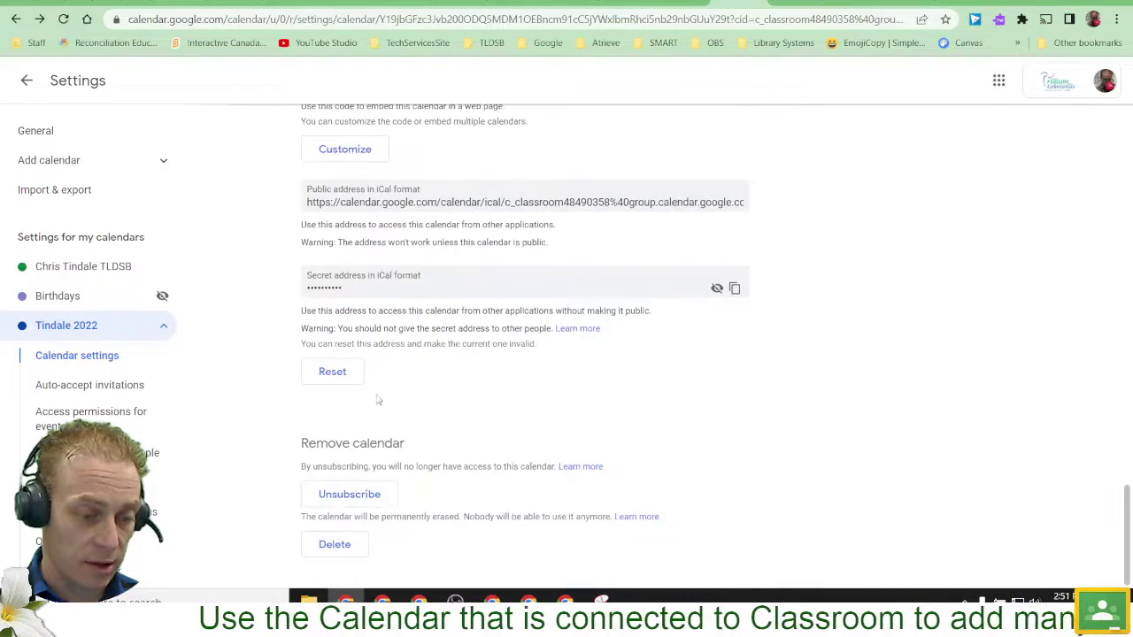
pyautogui.click(352, 202)
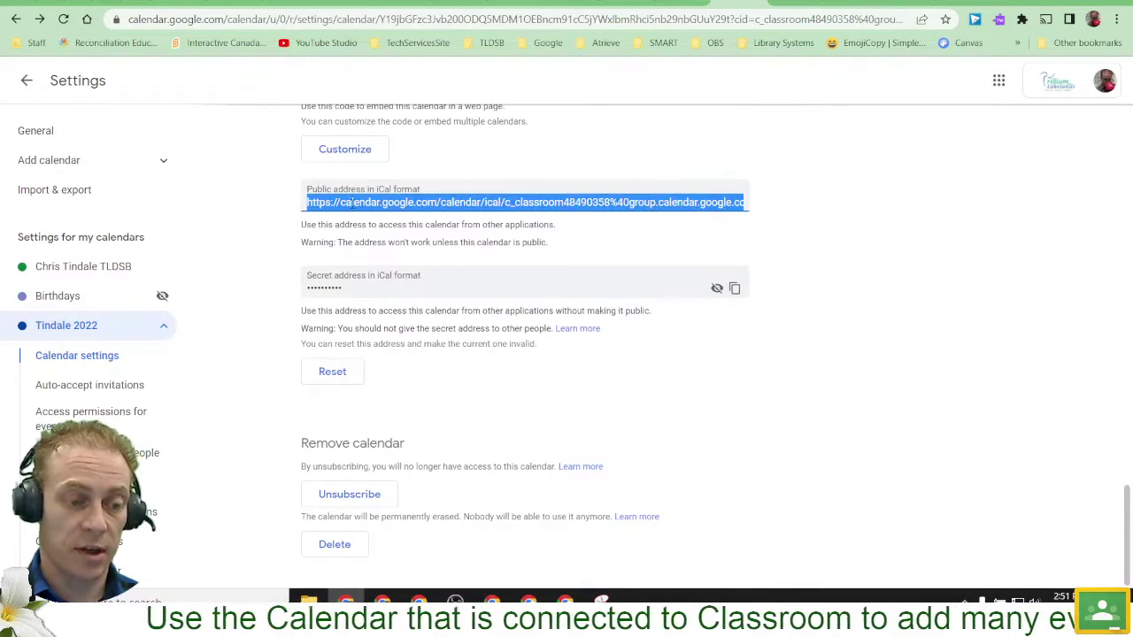
pyautogui.rightClick(719, 213)
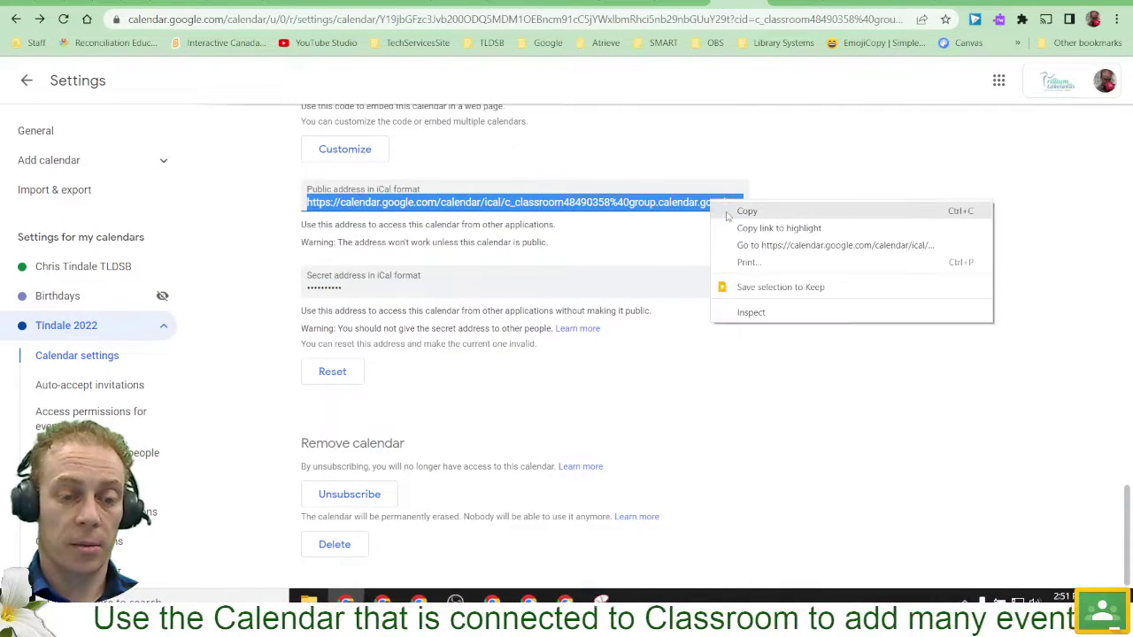
pyautogui.click(728, 214)
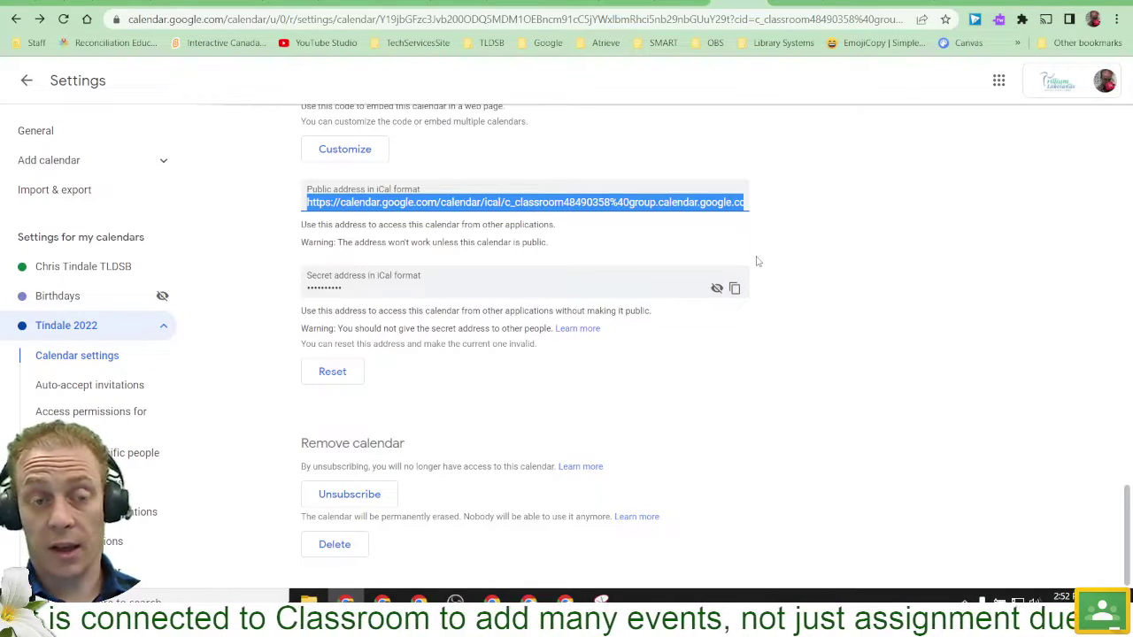
pyautogui.click(795, 216)
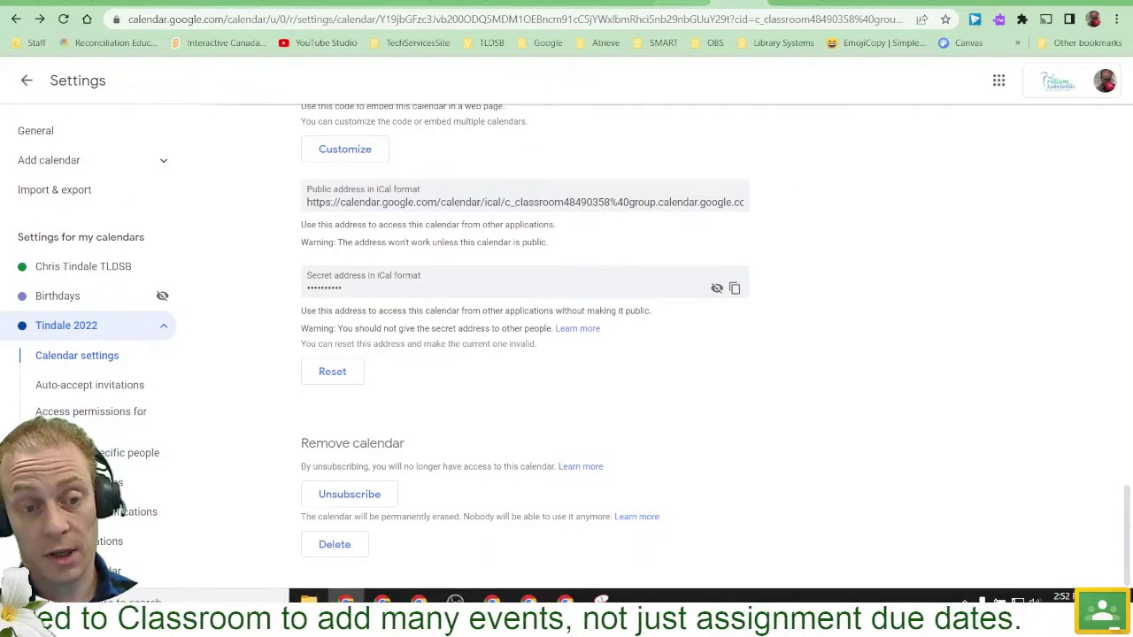
pyautogui.click(27, 81)
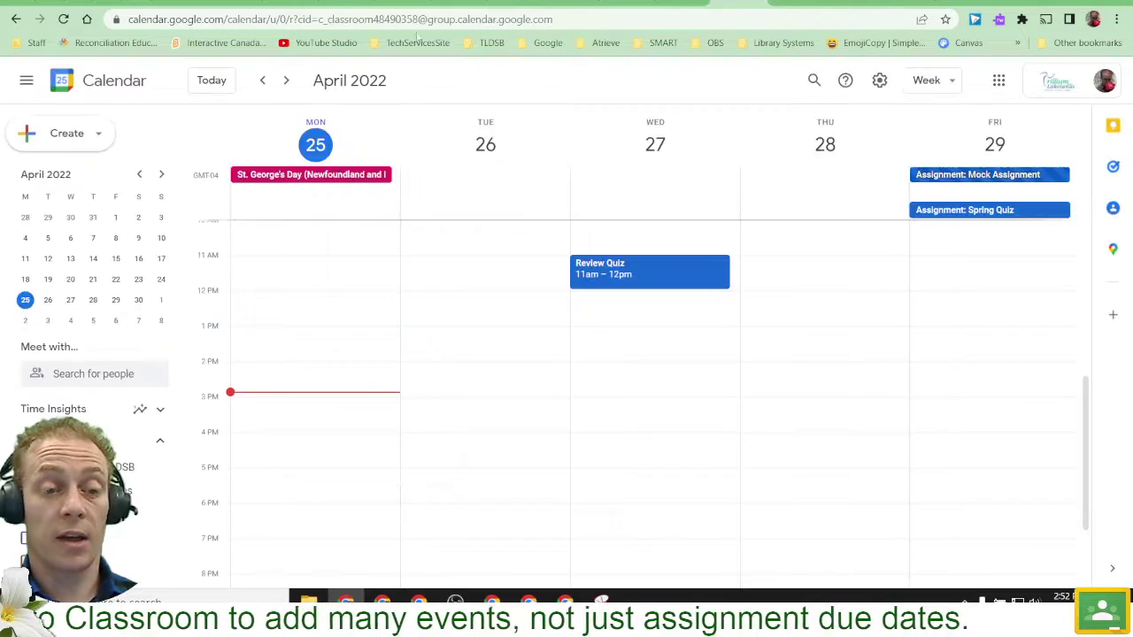
# Switch back to Classroom and view the Google Calendar link on the 2022 class's Classwork page.
pyautogui.click(679, 3)
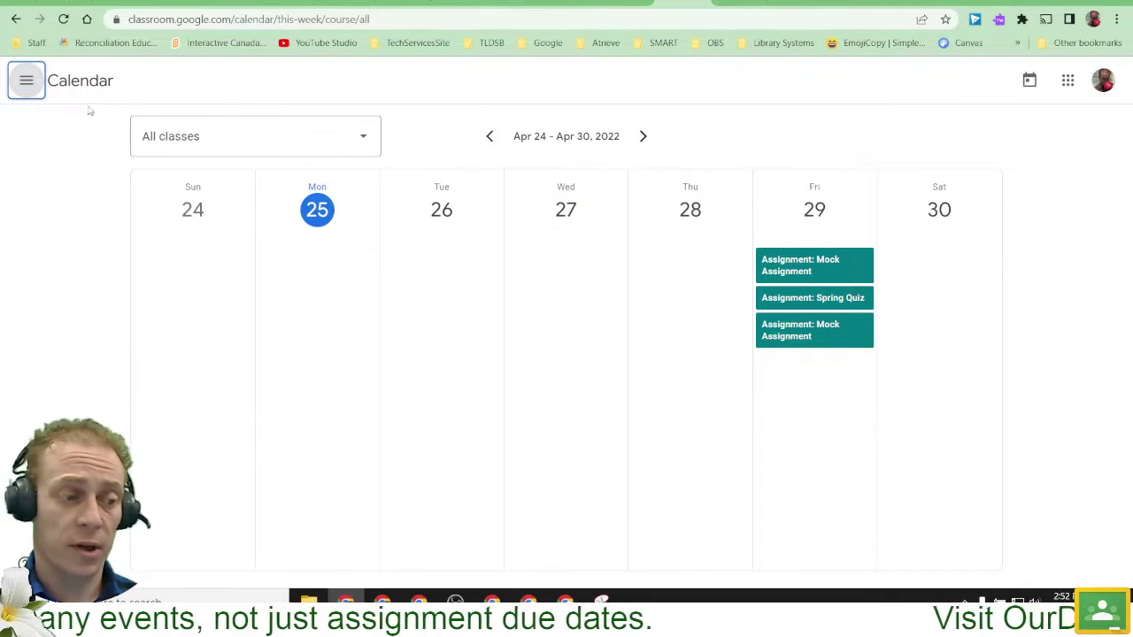
pyautogui.click(26, 80)
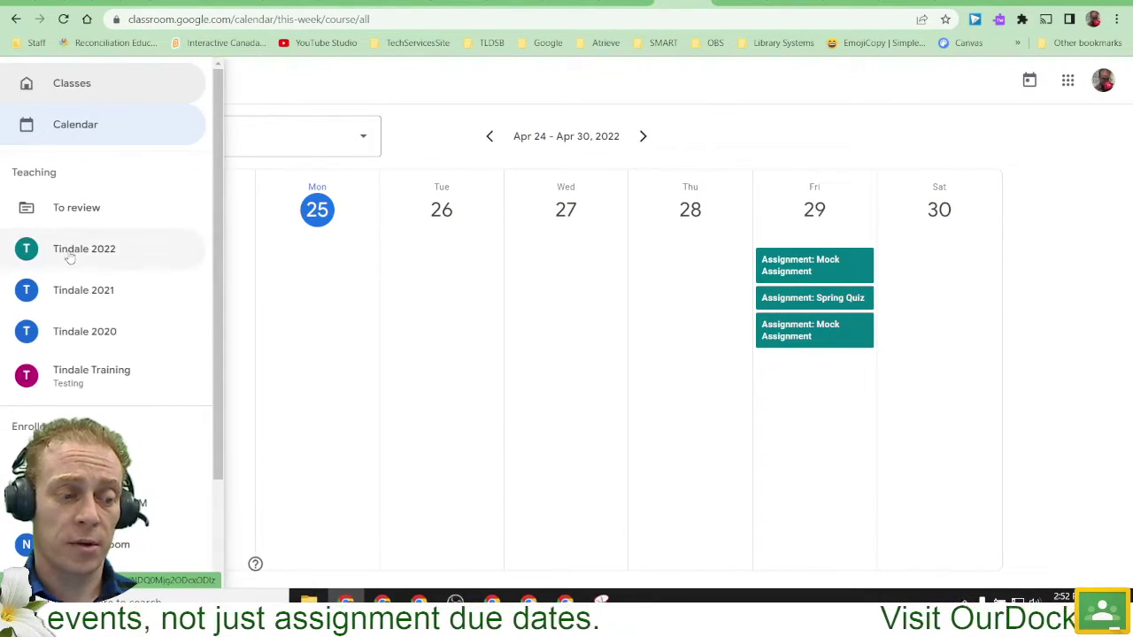
pyautogui.click(71, 252)
pyautogui.click(516, 85)
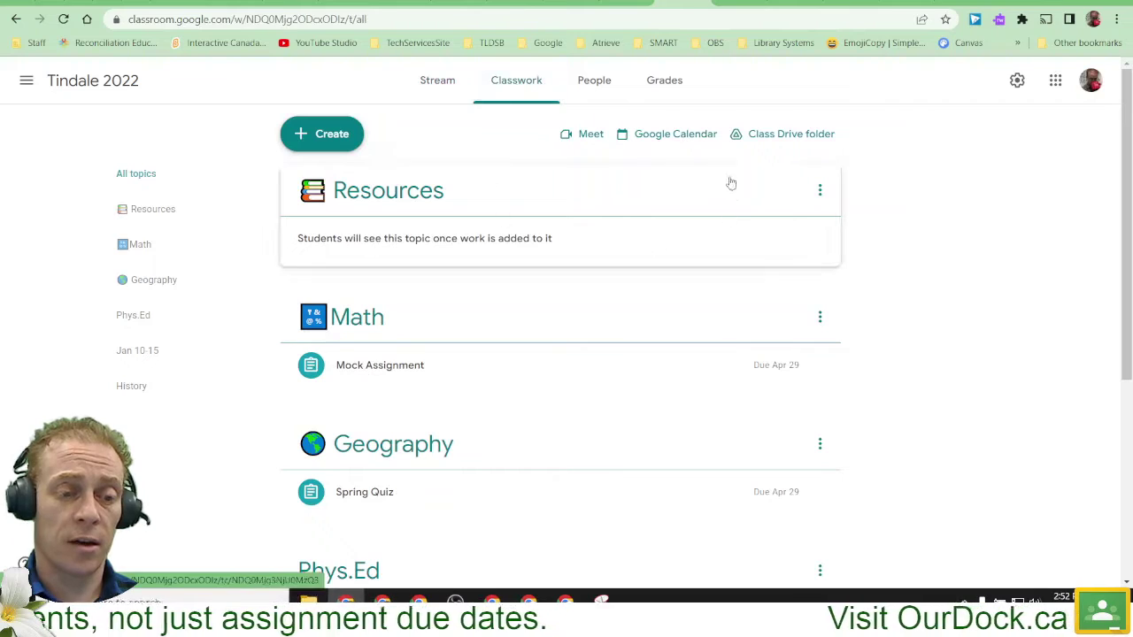
pyautogui.click(673, 142)
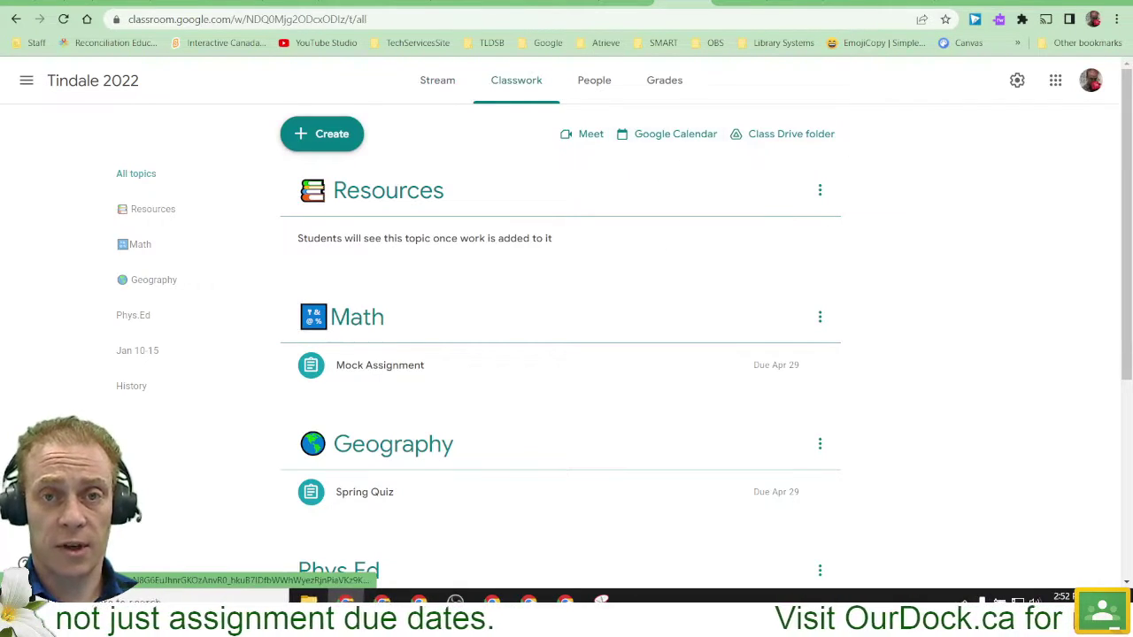